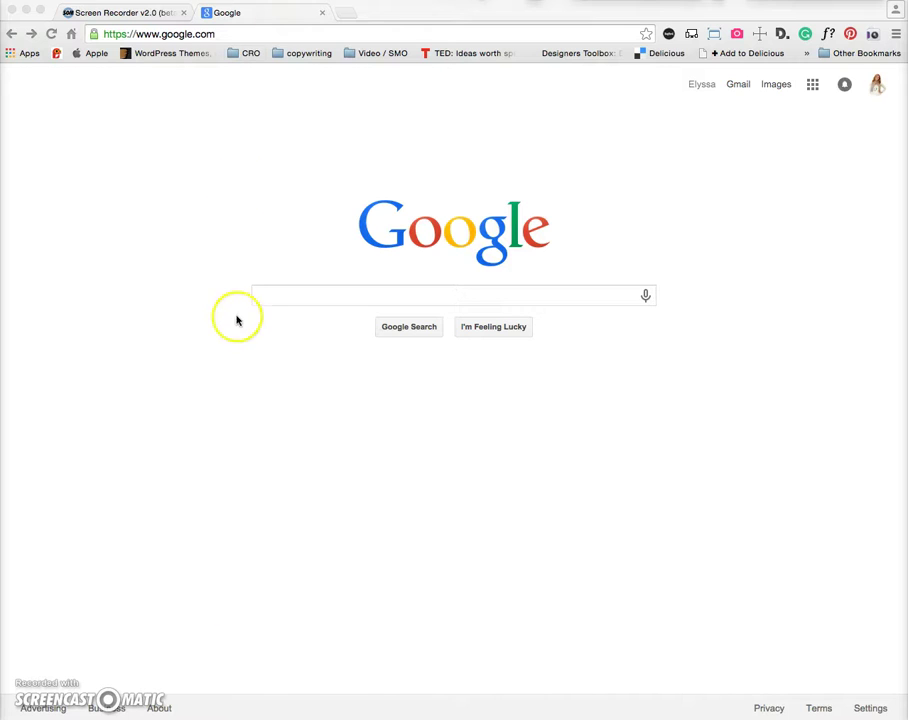
Search Google for "chrome extensions" and open the Chrome Web Store's Extensions page from the results
left_click(270, 298)
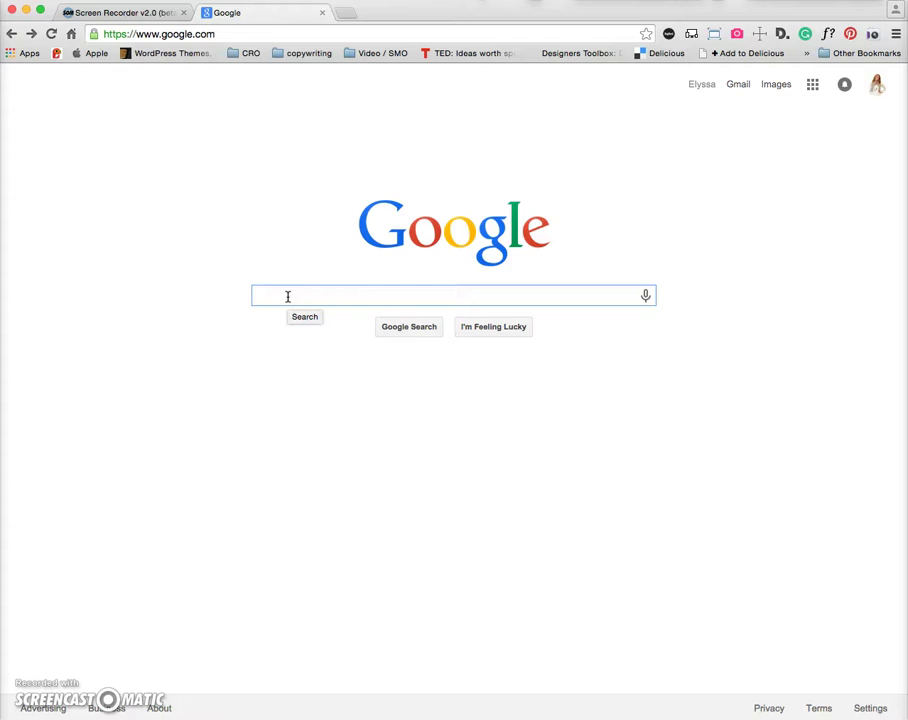
type("chrome es")
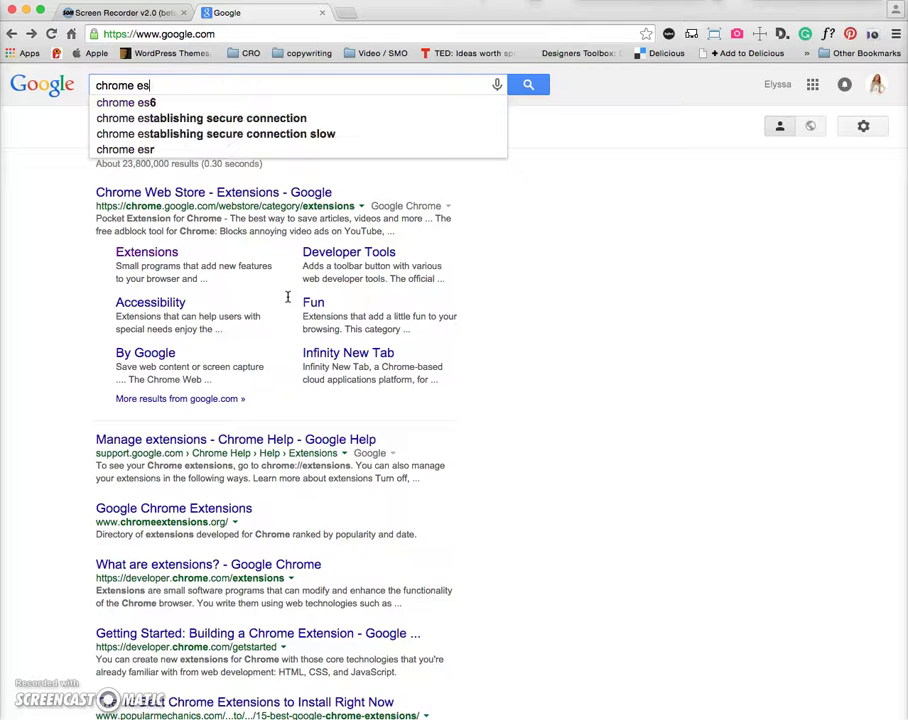
key("BackSpace")
type("xtensions")
key("Return")
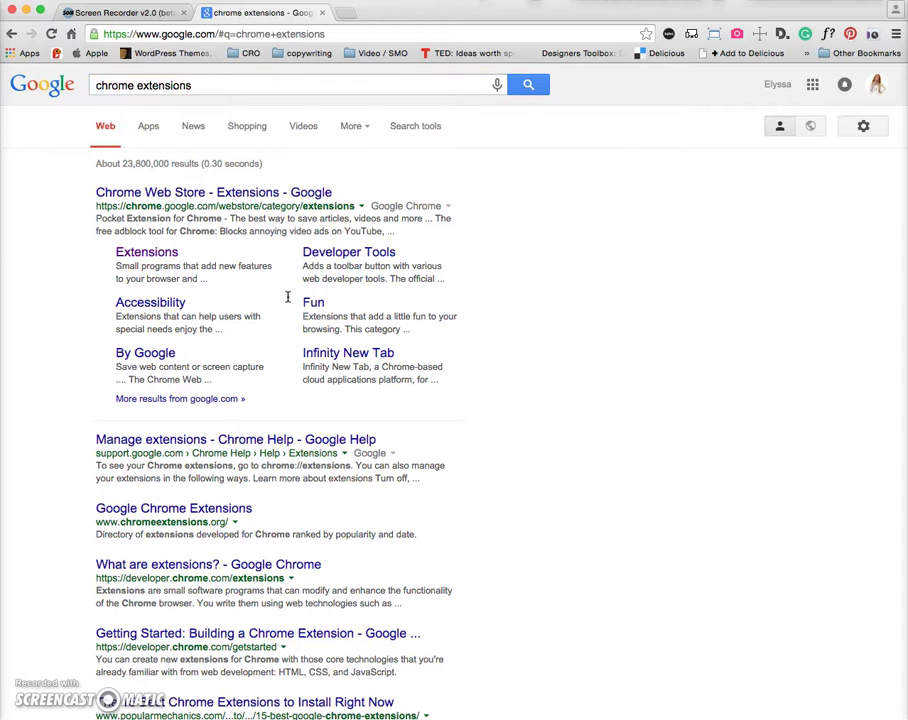
left_click(160, 255)
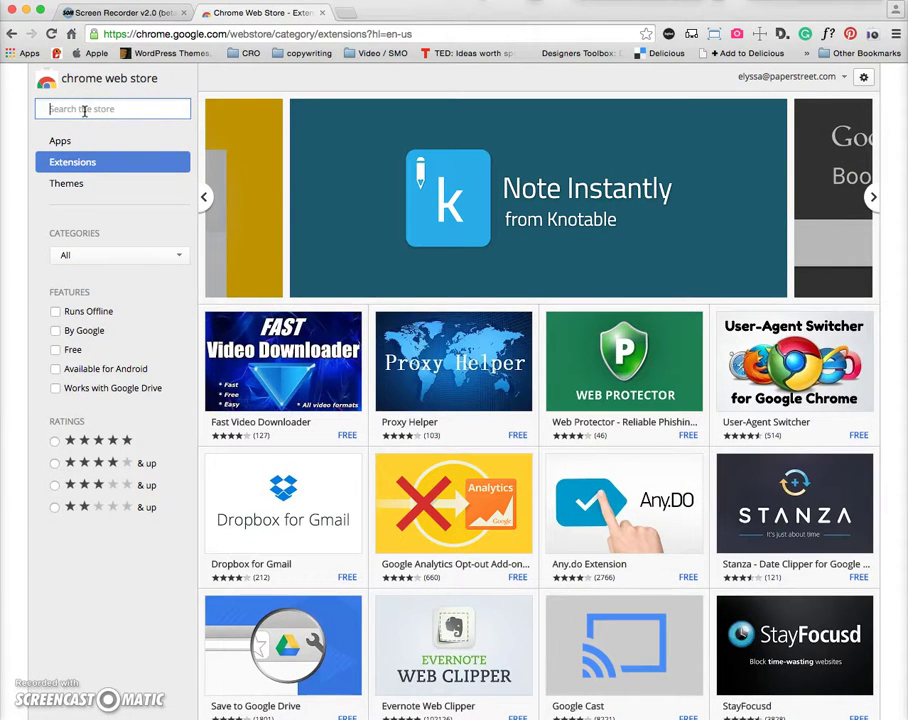
Search the Chrome Web Store for "responsive web design tester"
left_click(85, 110)
type("responsive web desi")
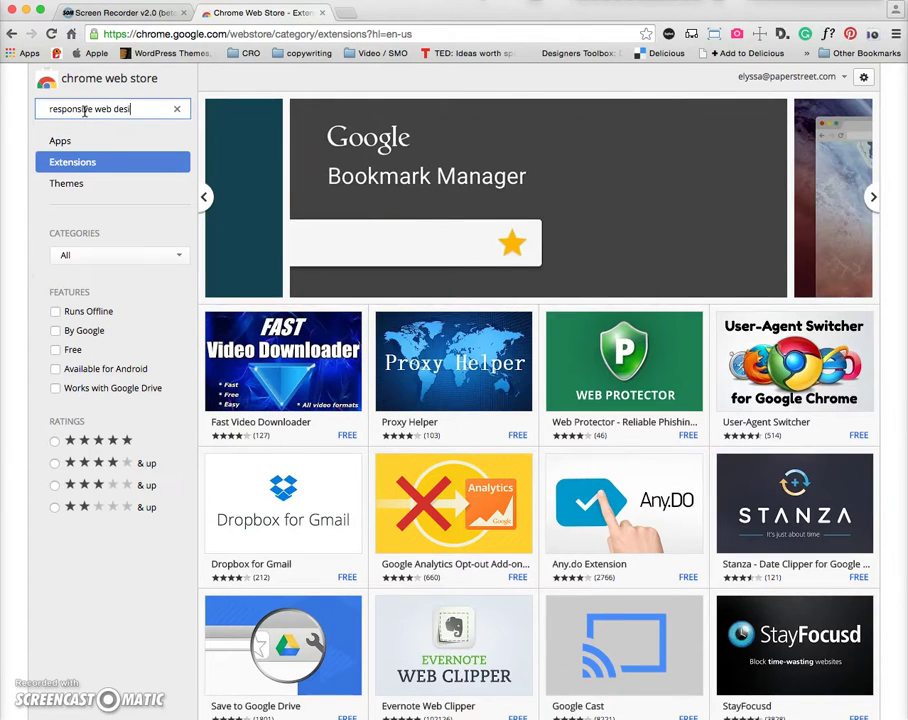
type("gn tester")
key("Return")
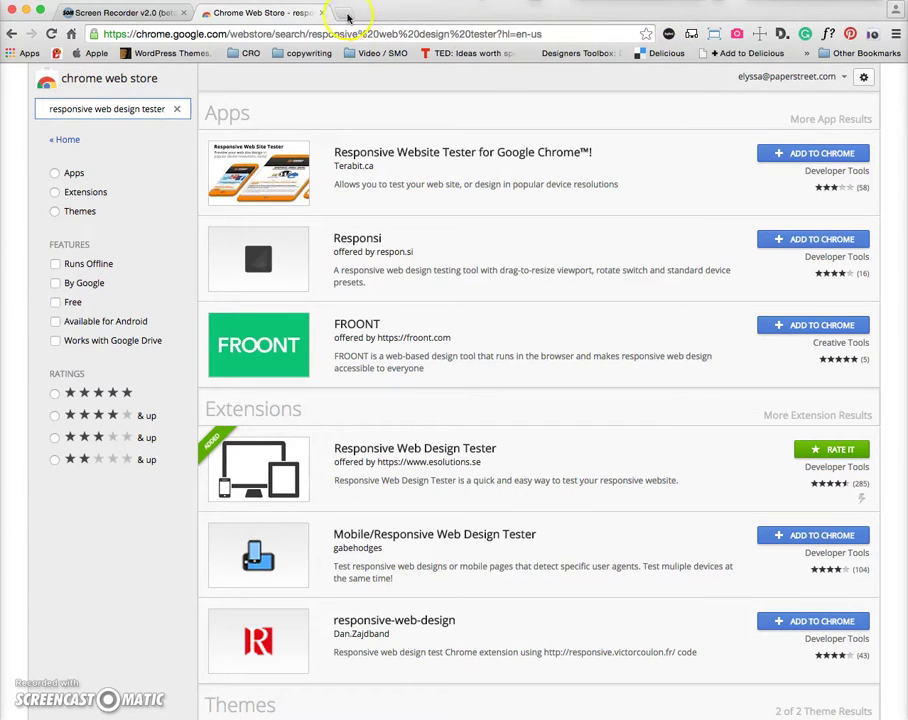
Open bloomlegal.com in a new tab and look over the practice-area circles on its desktop home page
left_click(345, 15)
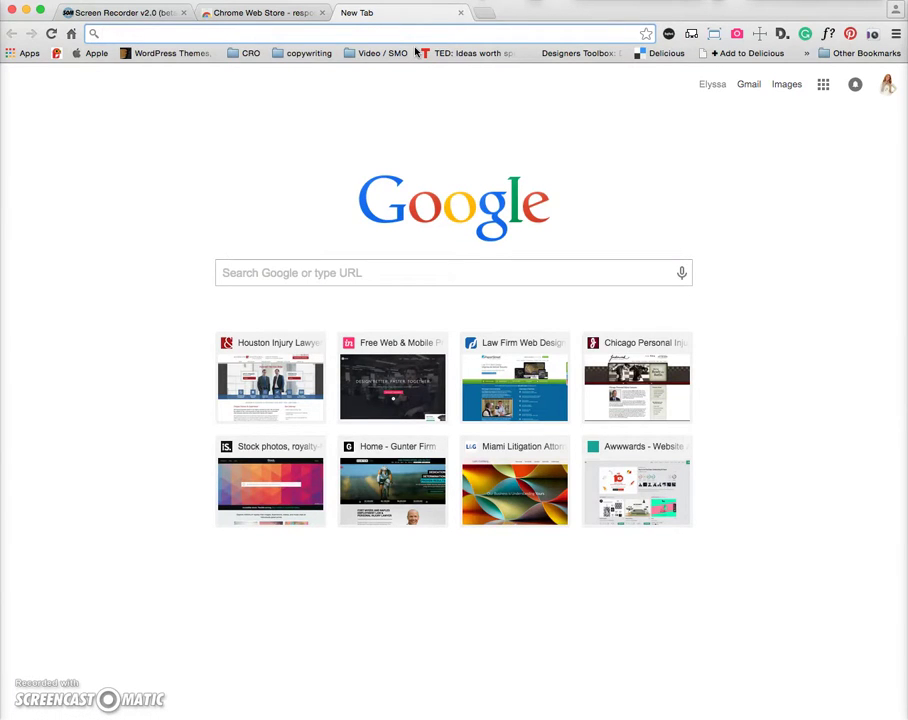
type("bloomlegal.com")
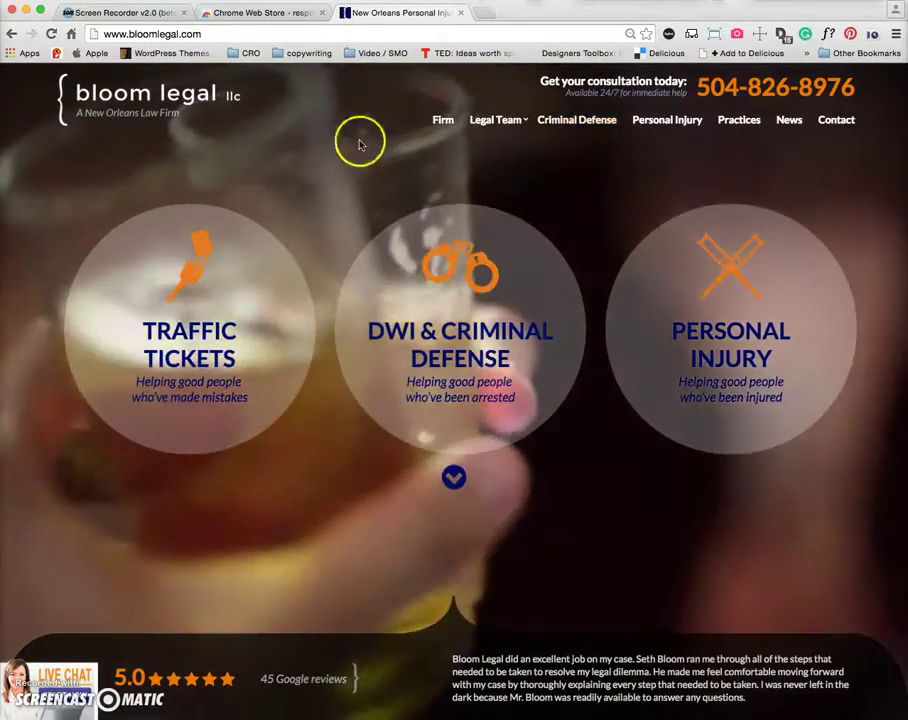
mouse_move(193, 331)
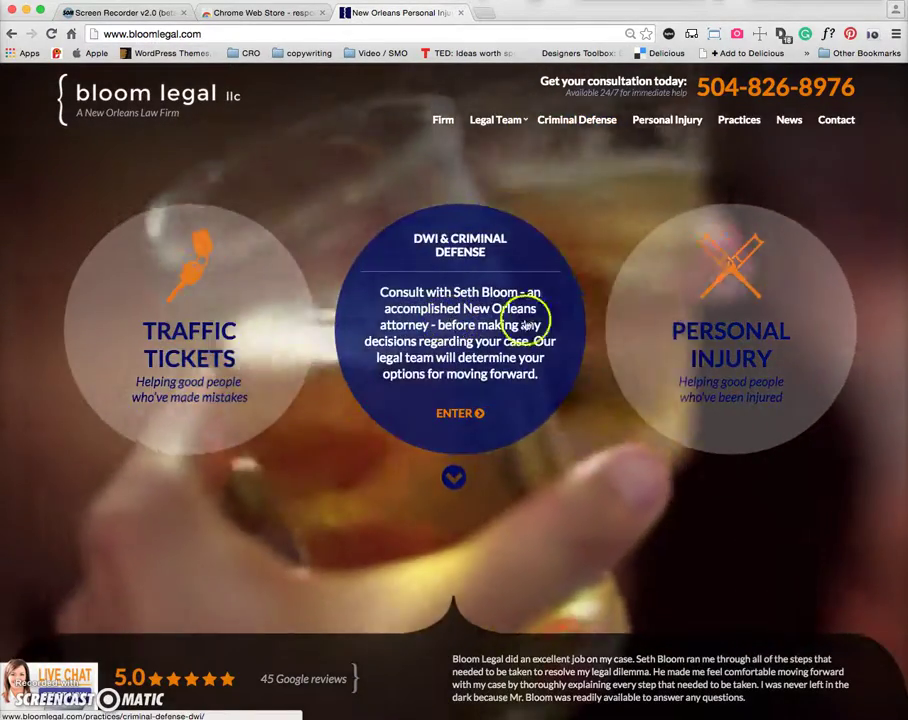
mouse_move(770, 331)
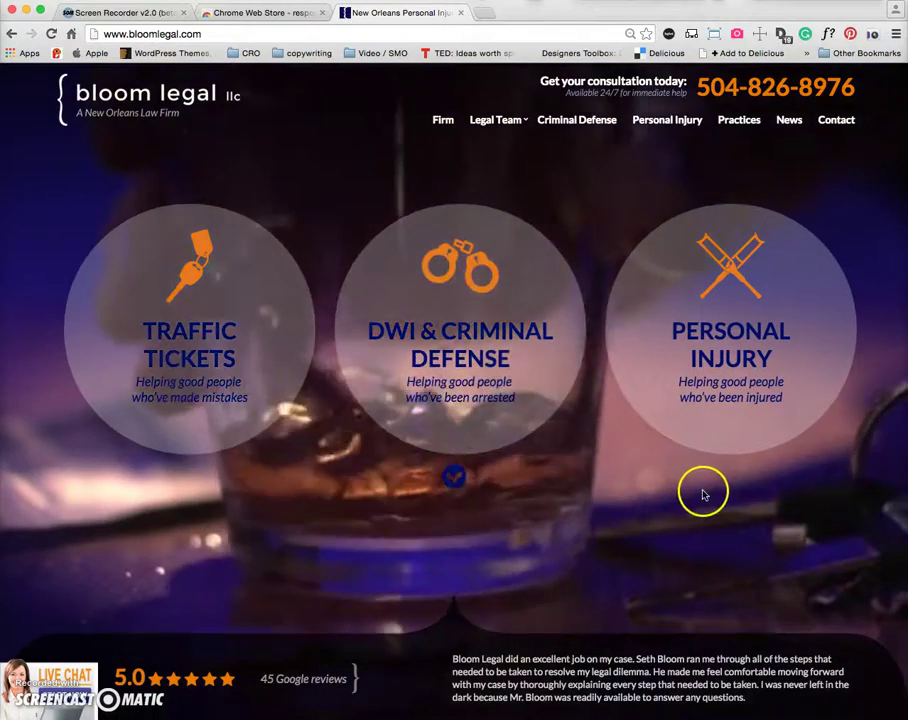
Preview the Bloom Legal home page as iPad - Portrait with the responsive tester extension and move the preview window fully into view
left_click(690, 35)
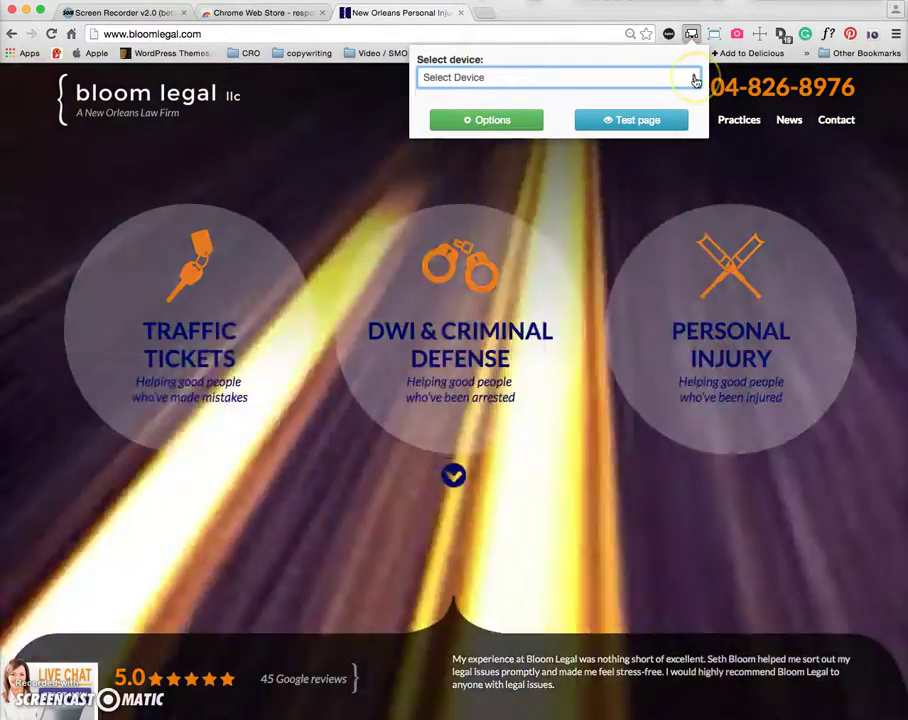
left_click(693, 77)
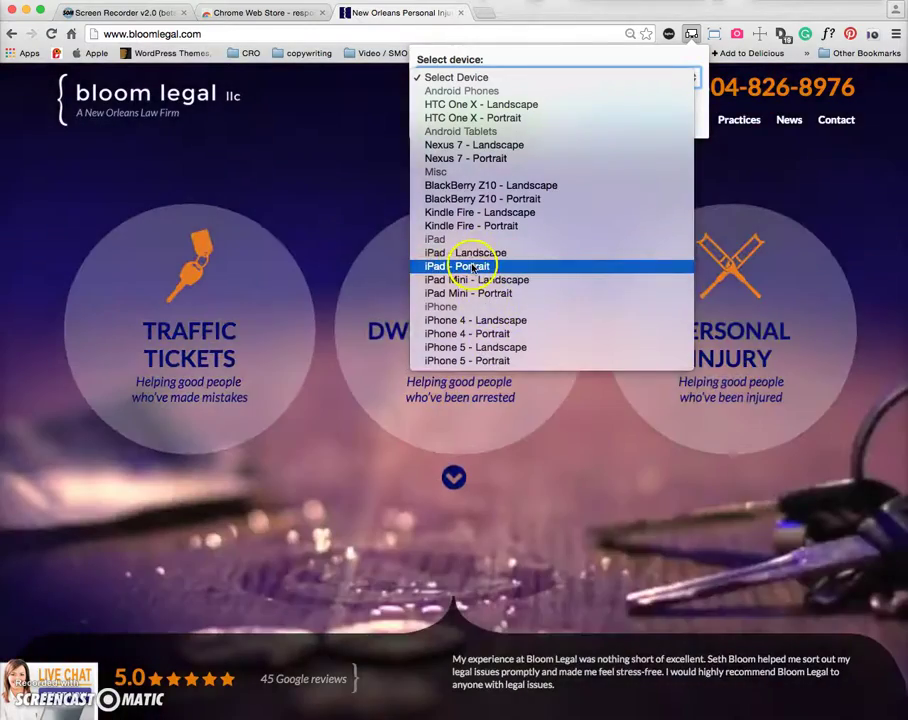
left_click(473, 268)
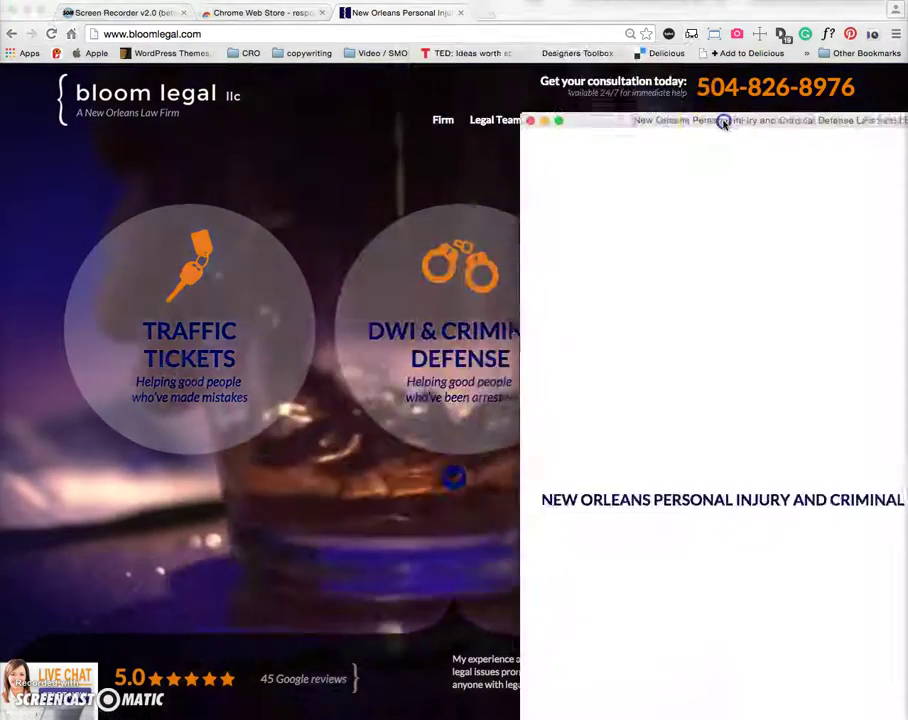
left_click_drag(703, 117, 541, 11)
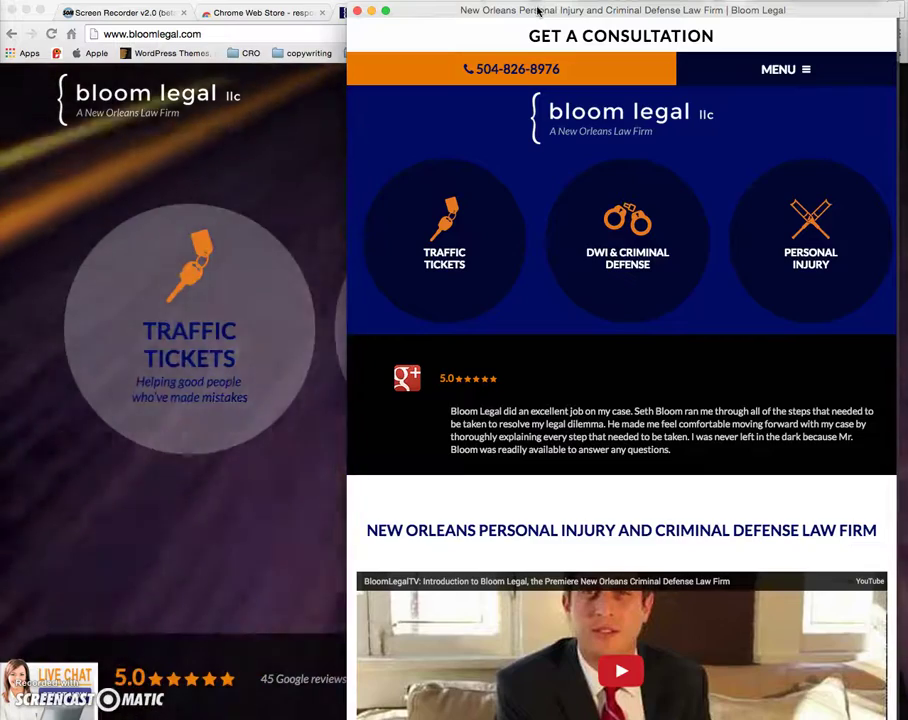
left_click(497, 35)
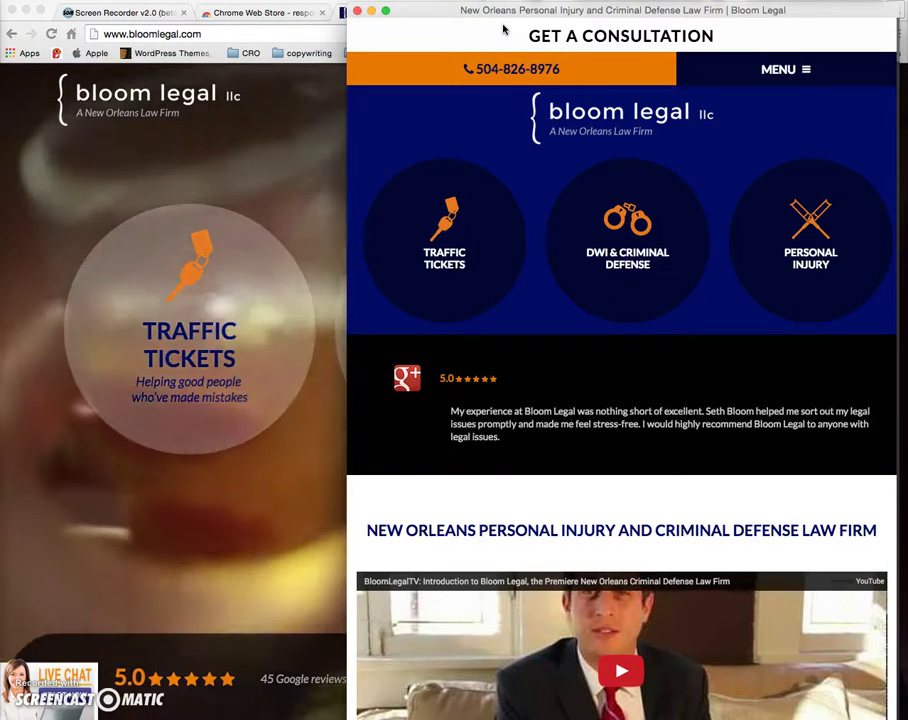
left_click(515, 25)
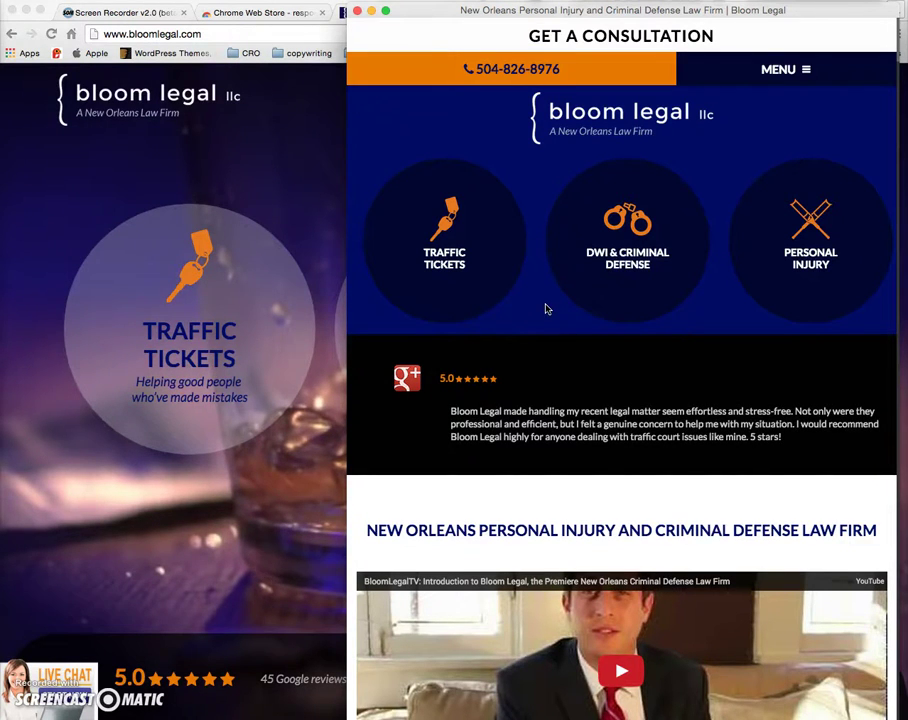
left_click(570, 297)
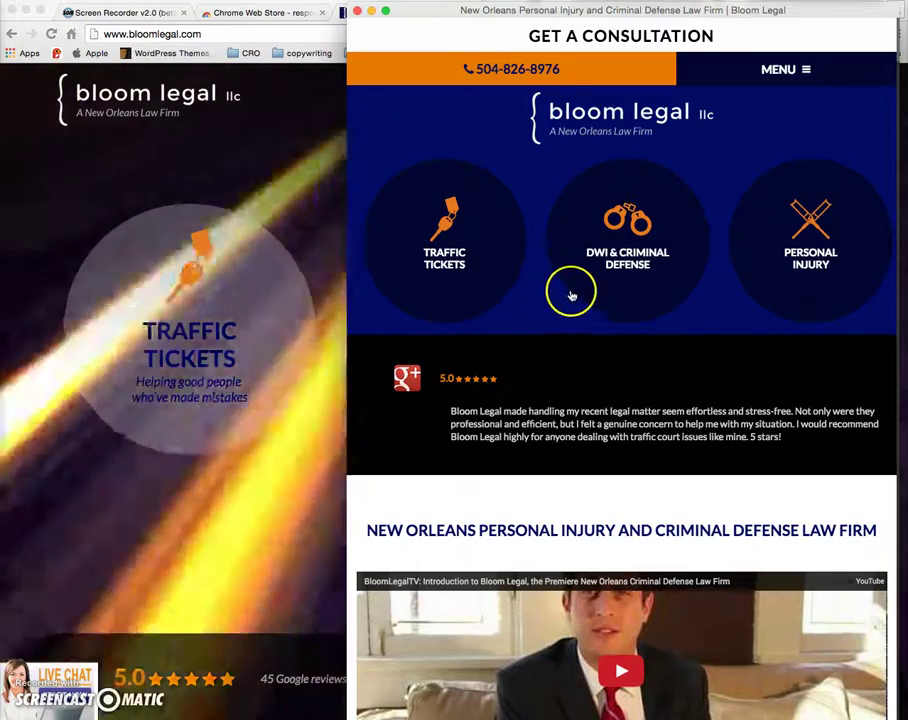
left_click(568, 128)
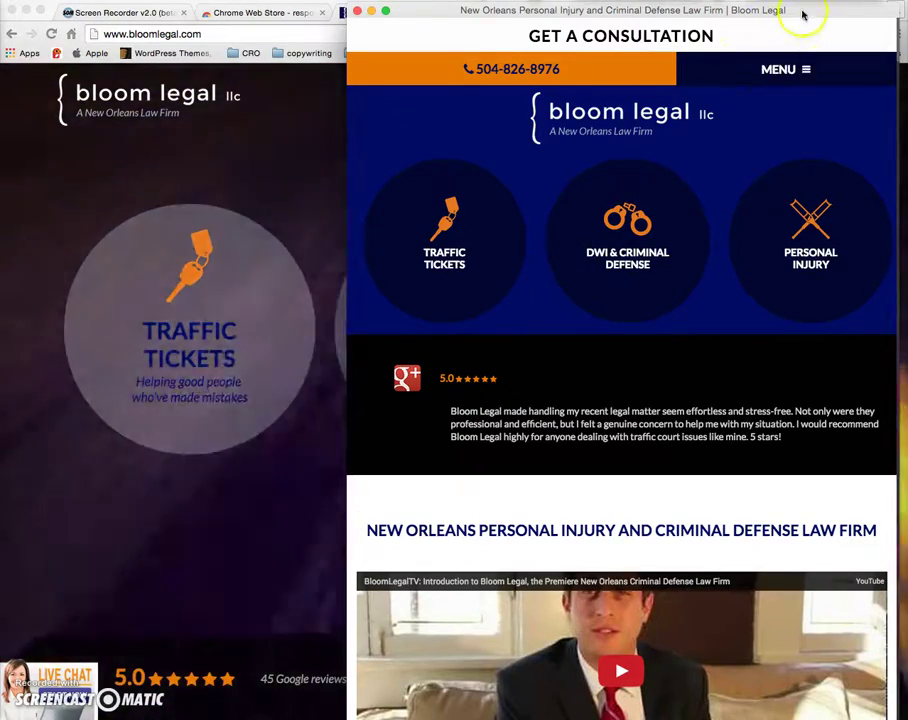
Reposition the iPad preview, expand and collapse its site navigation to check it, and close the preview window
left_click_drag(802, 14, 466, 8)
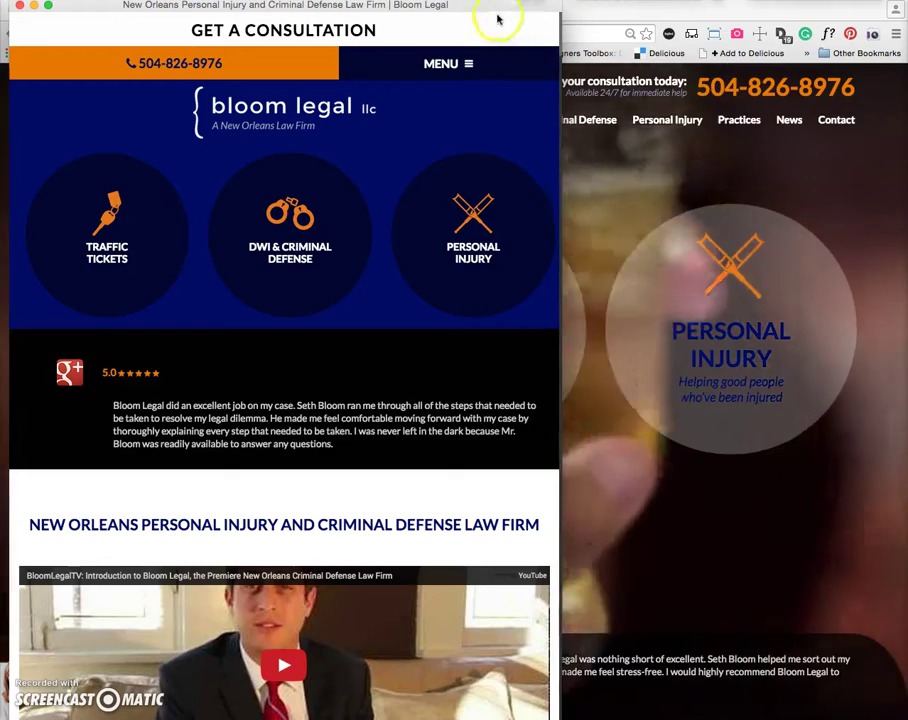
left_click_drag(513, 8, 540, 14)
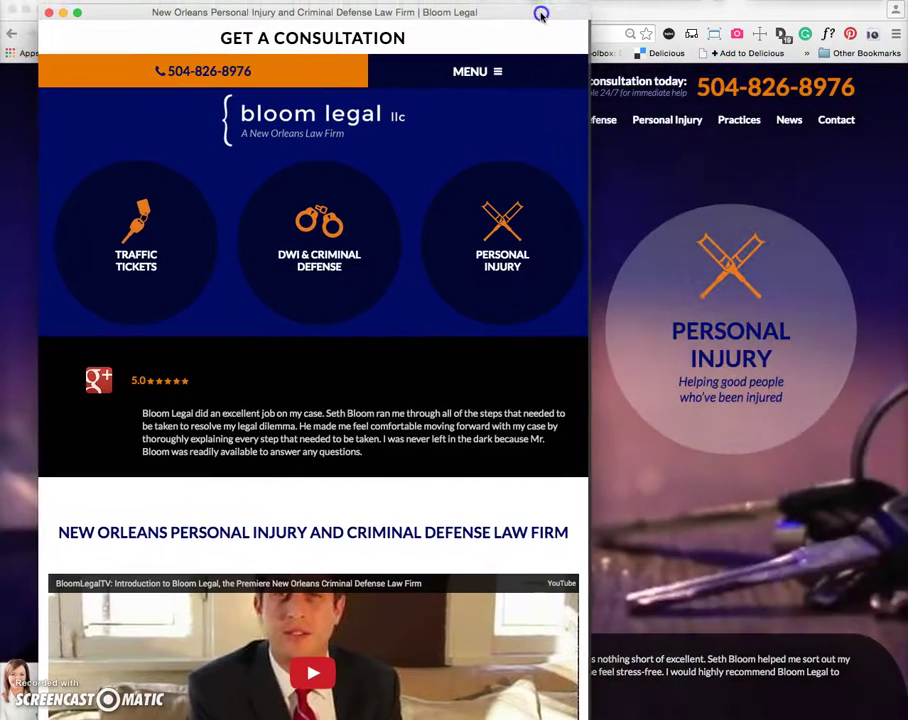
left_click(499, 74)
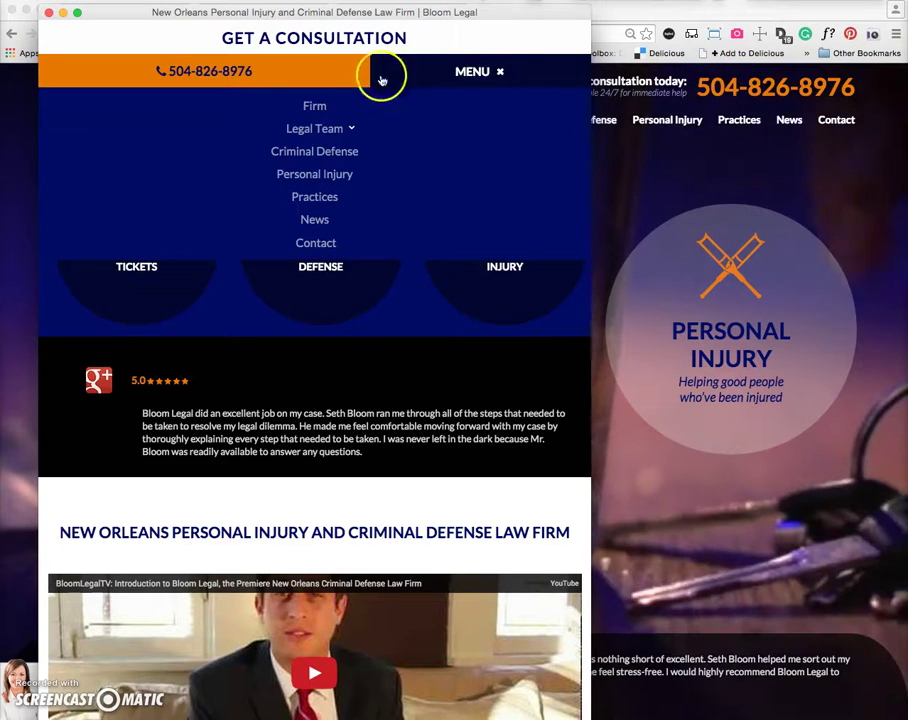
left_click(470, 74)
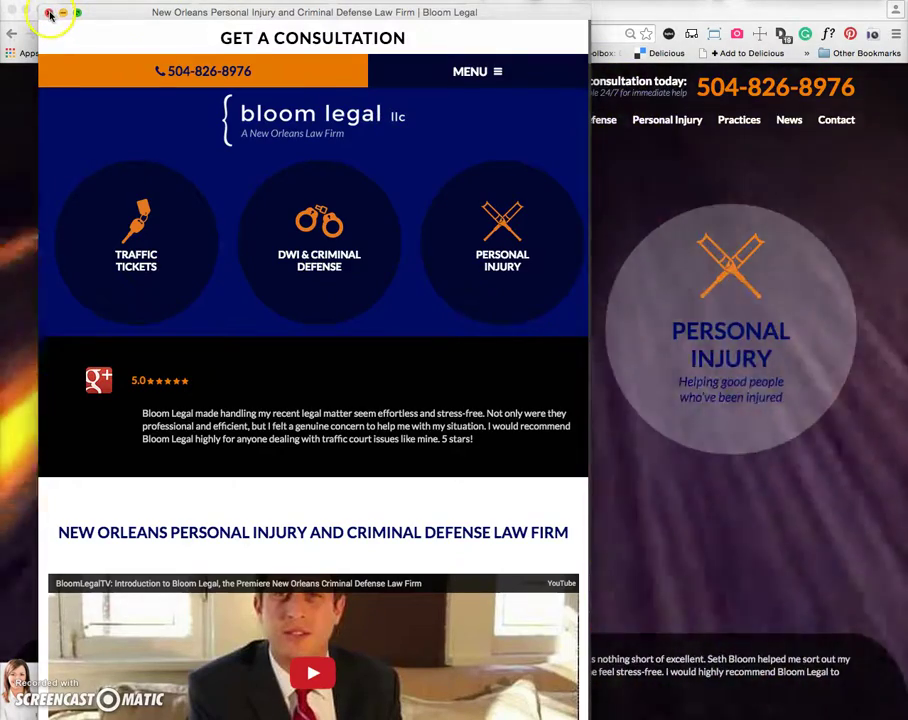
left_click(48, 13)
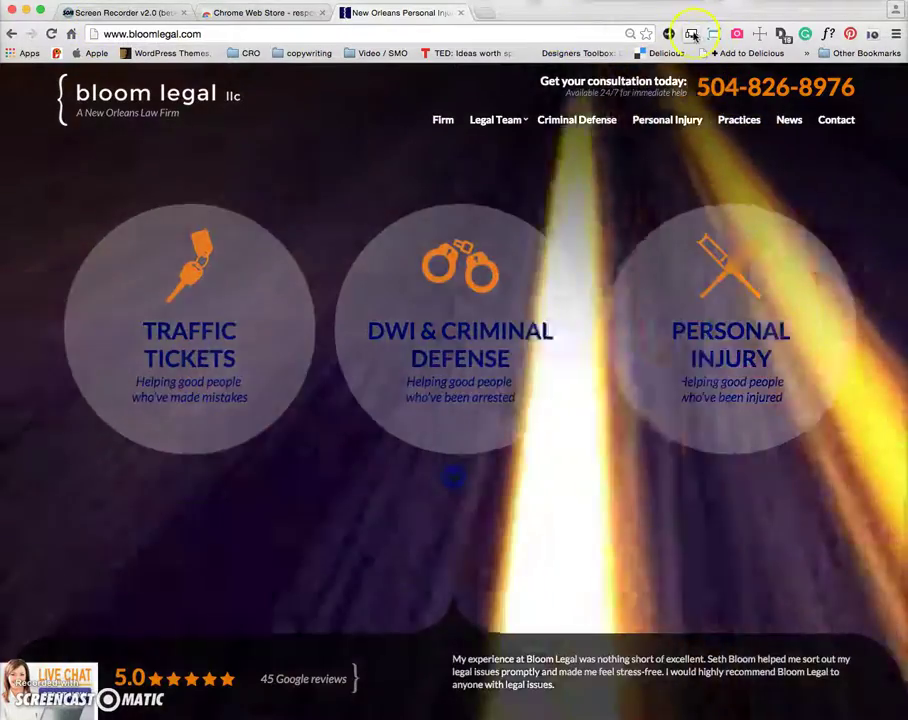
Preview the Bloom Legal home page as iPhone 5 - Portrait and place the preview over the Traffic Tickets circle
left_click(691, 34)
left_click(681, 80)
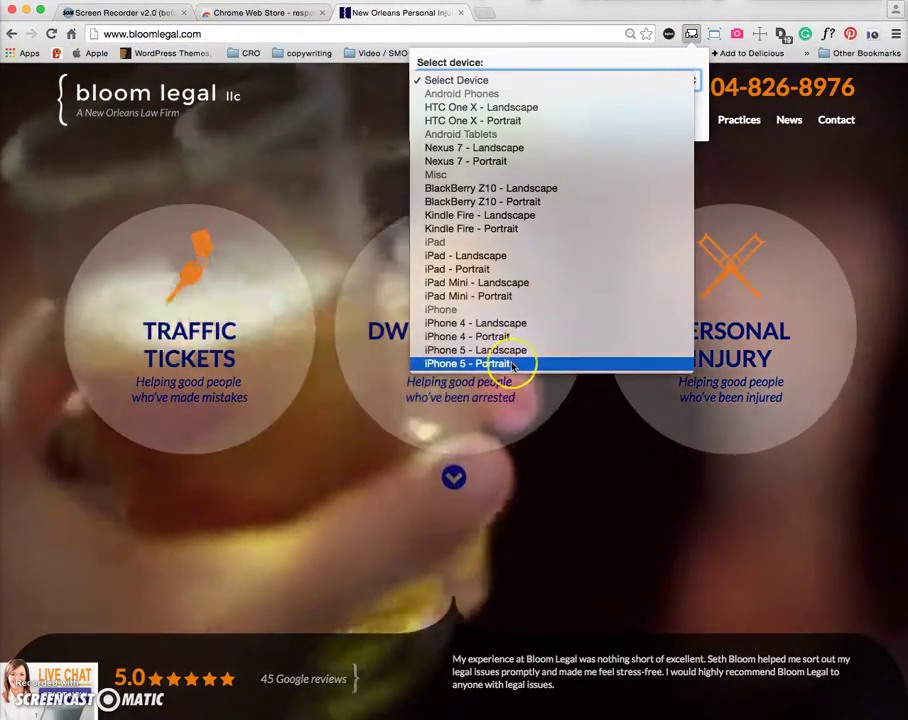
left_click(515, 365)
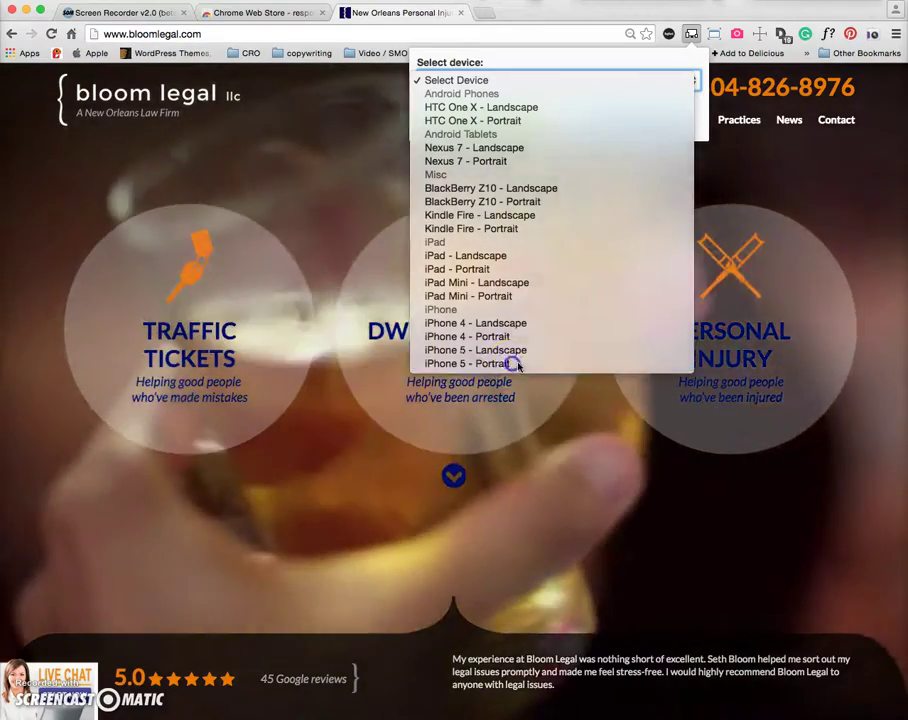
left_click_drag(797, 286, 162, 125)
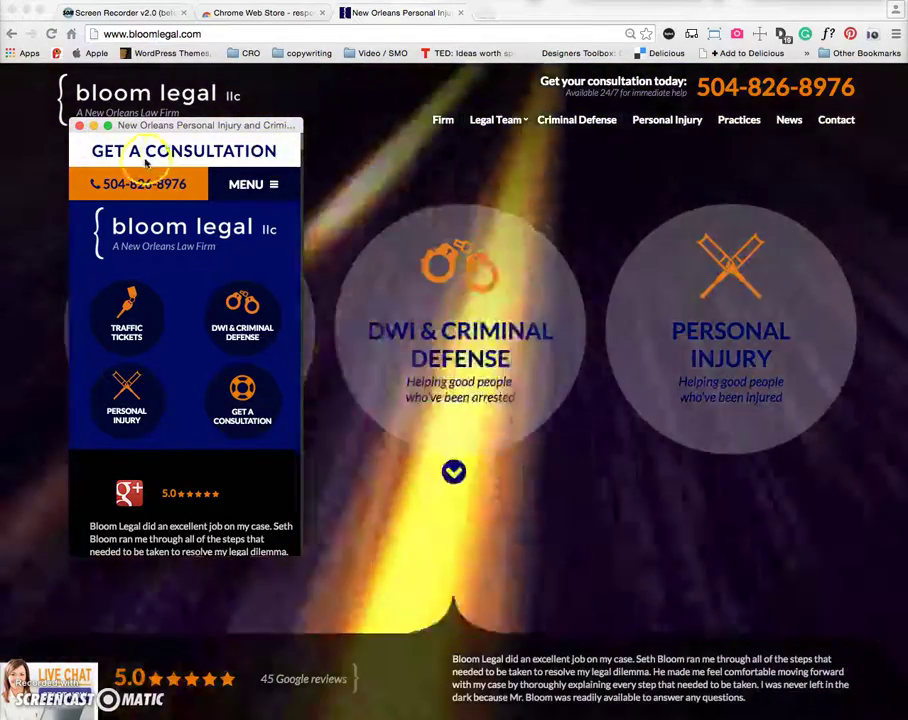
Check the click-to-call phone link and the Get a Consultation circle in the iPhone 5 preview
left_click(125, 186)
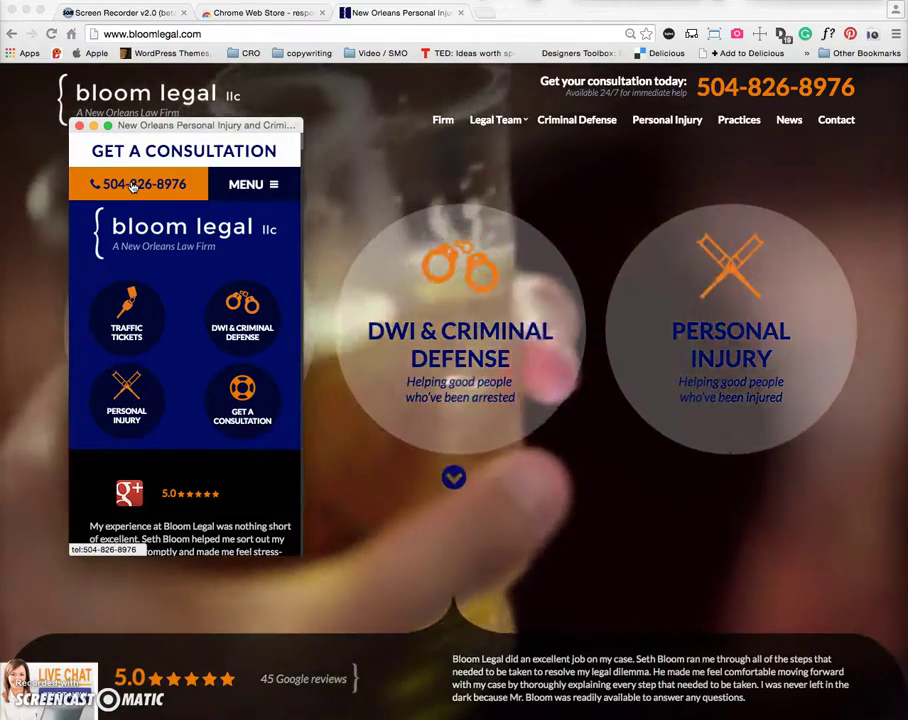
left_click(149, 186)
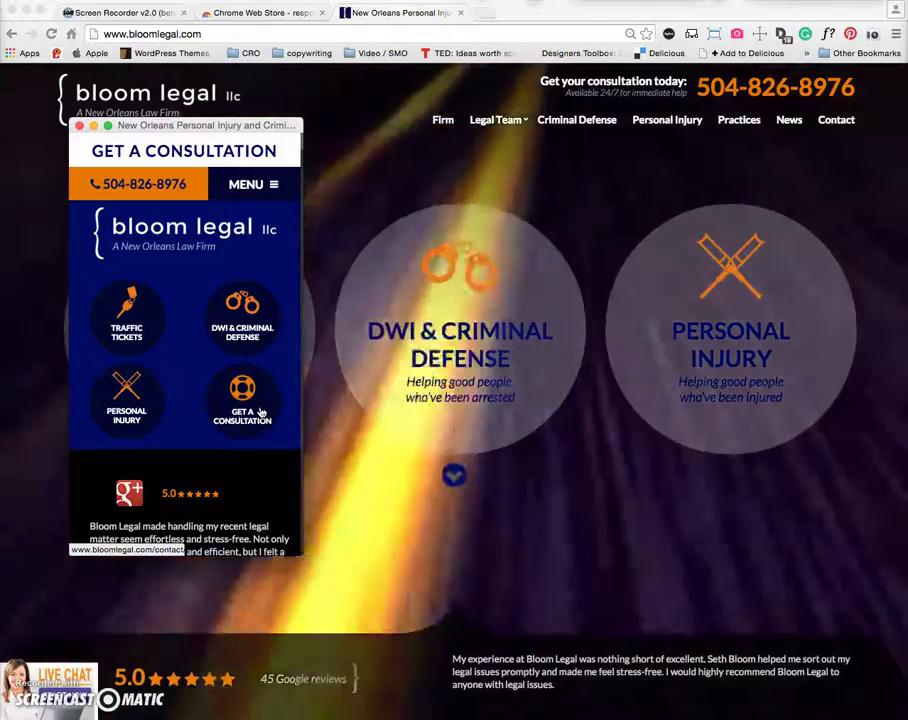
left_click(241, 398)
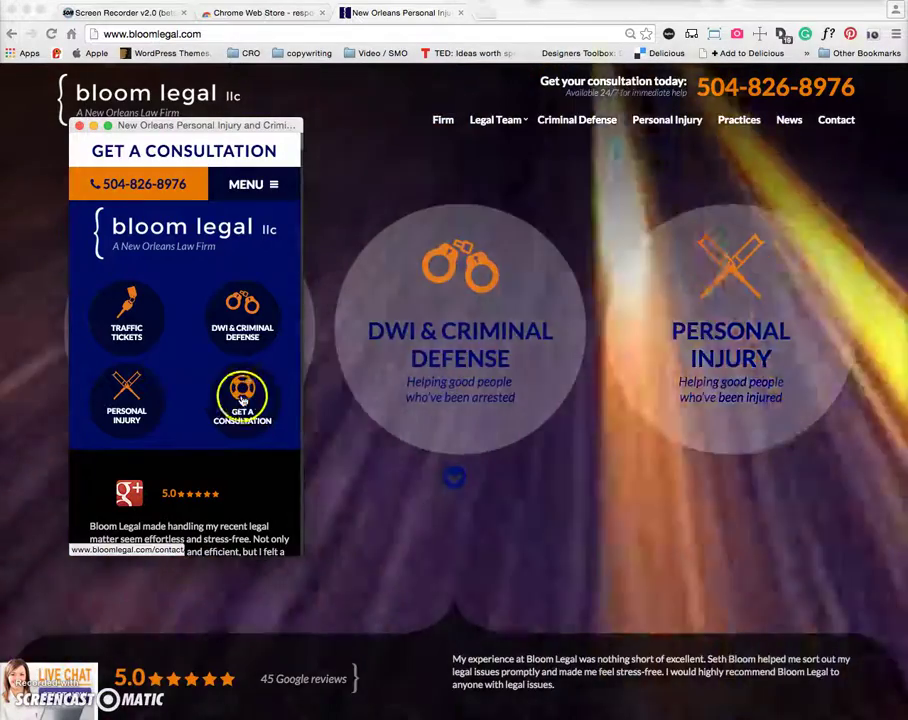